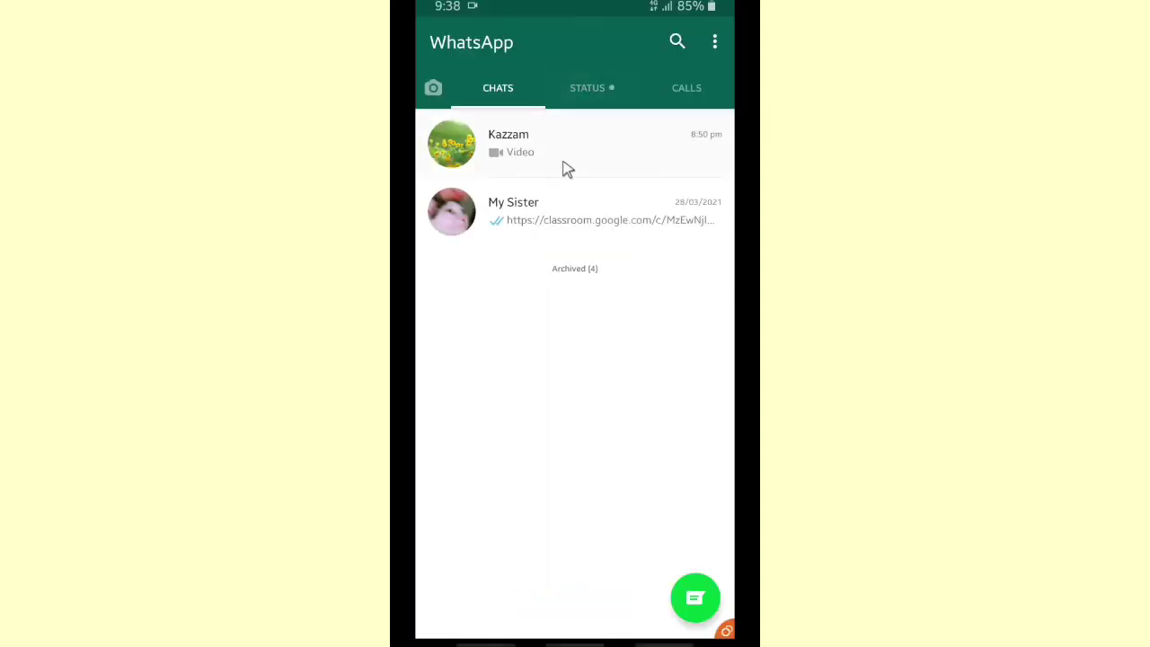
Step: Look through the shared photo, audio and cat video in the most recent chat, play the video, and return to the chat list
left_click(537, 149)
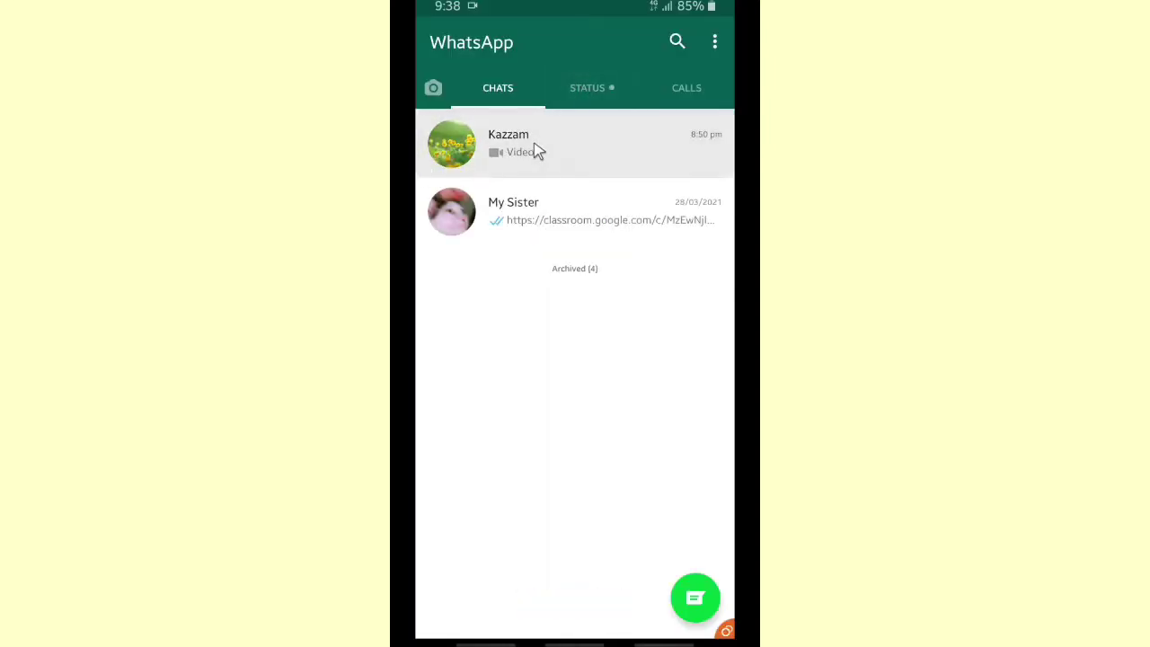
scroll(564, 216, "up", 1)
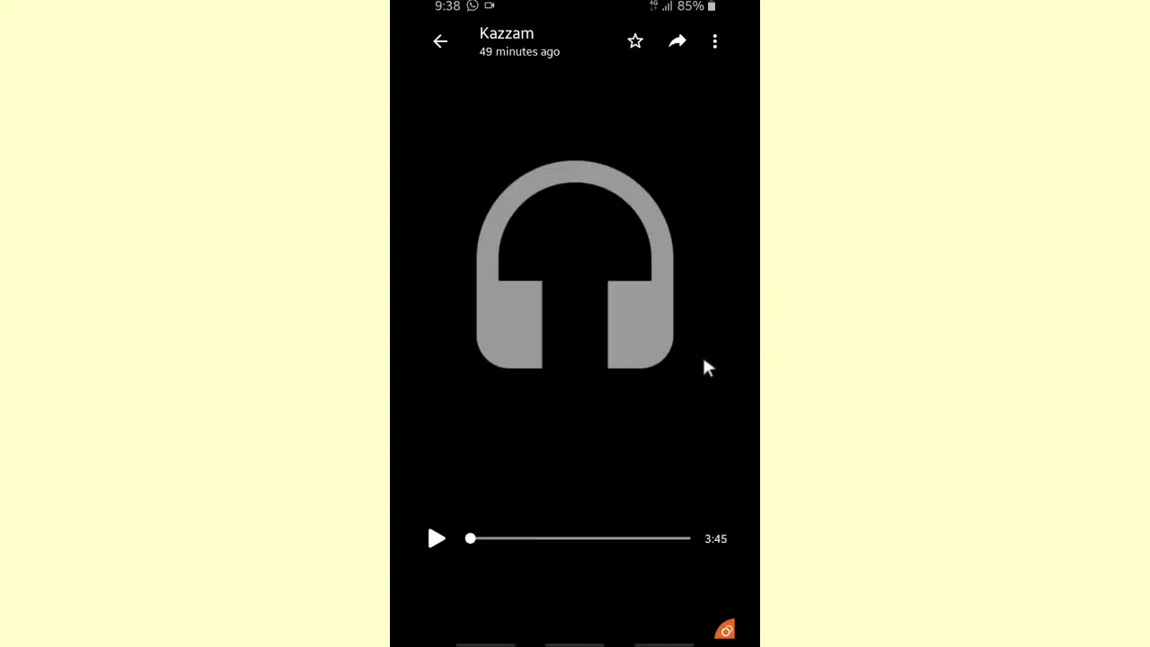
left_click_drag(725, 376, 416, 442)
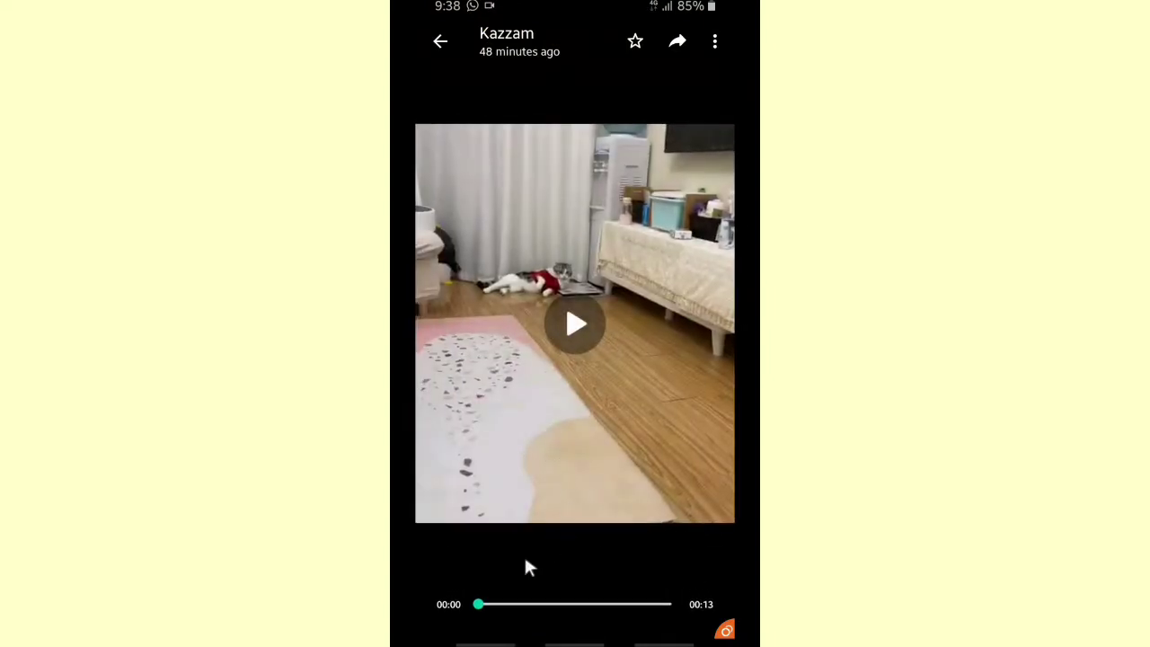
left_click(574, 322)
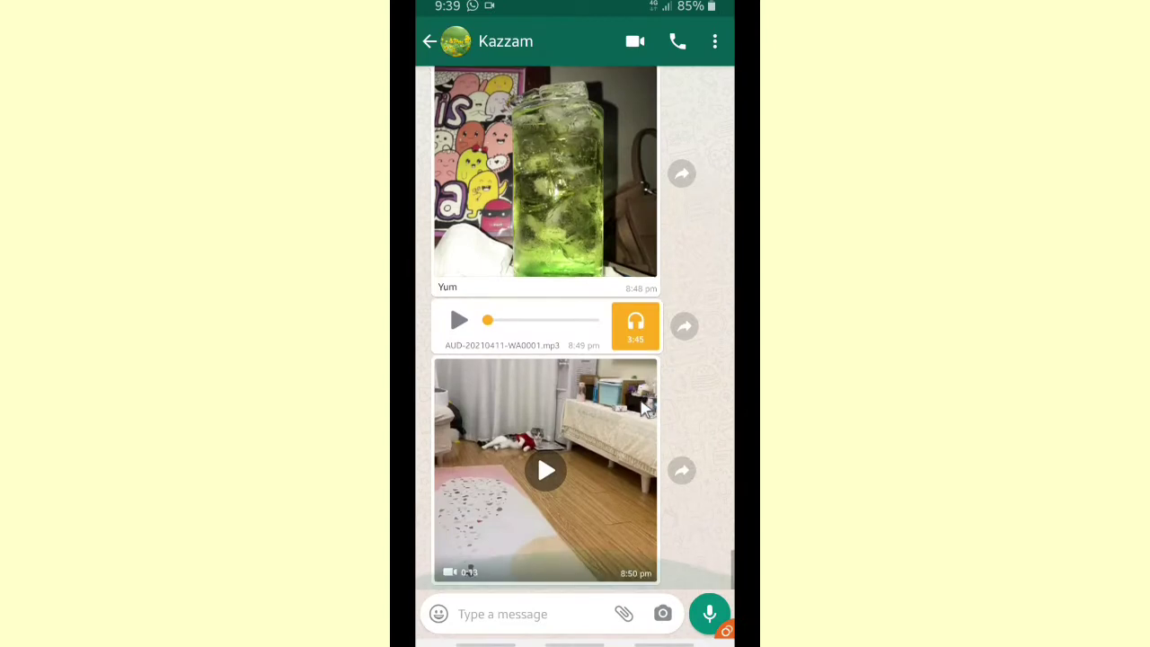
left_click(430, 44)
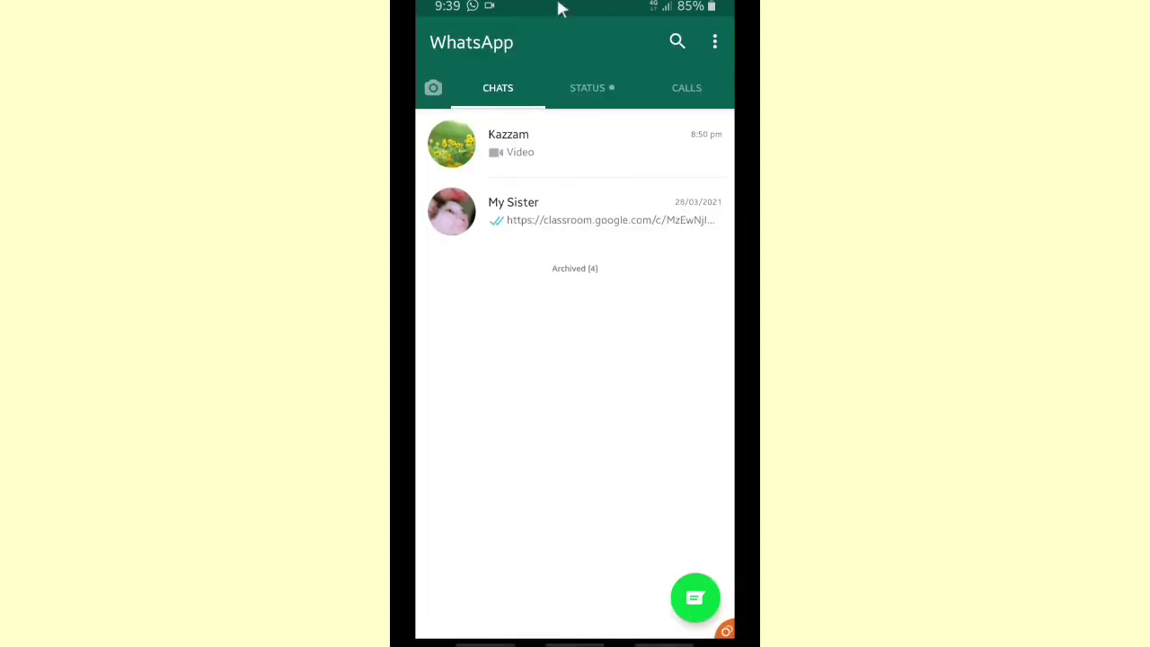
Step: Reset the network usage statistics in the storage and data settings and return to the chat list
left_click(715, 43)
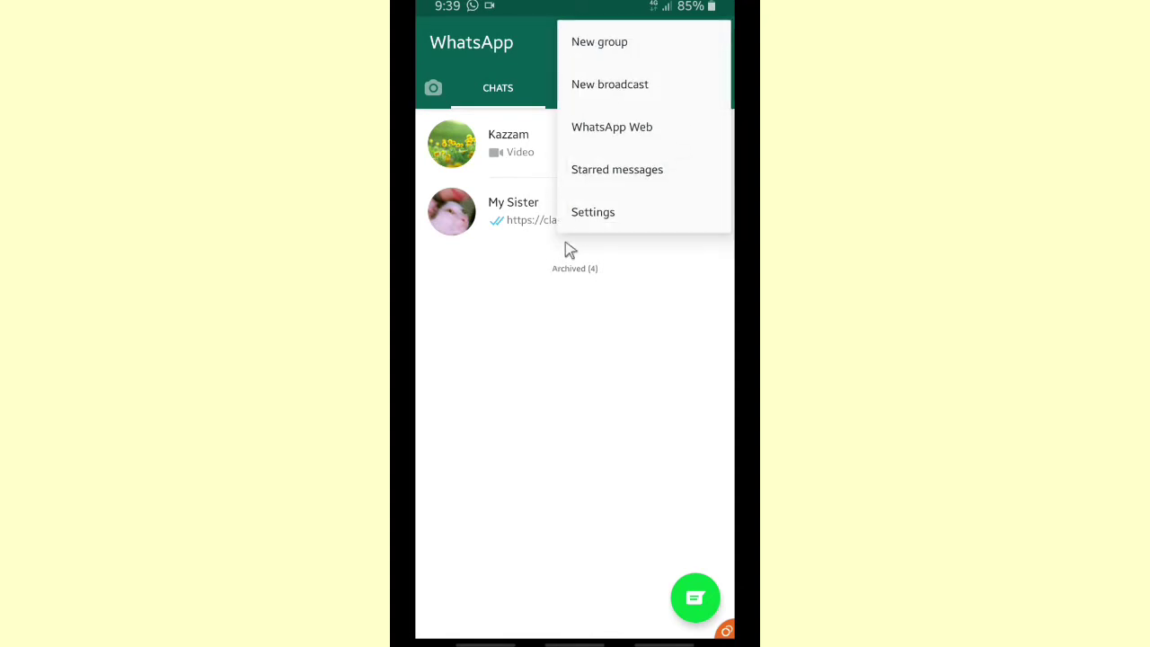
left_click(585, 214)
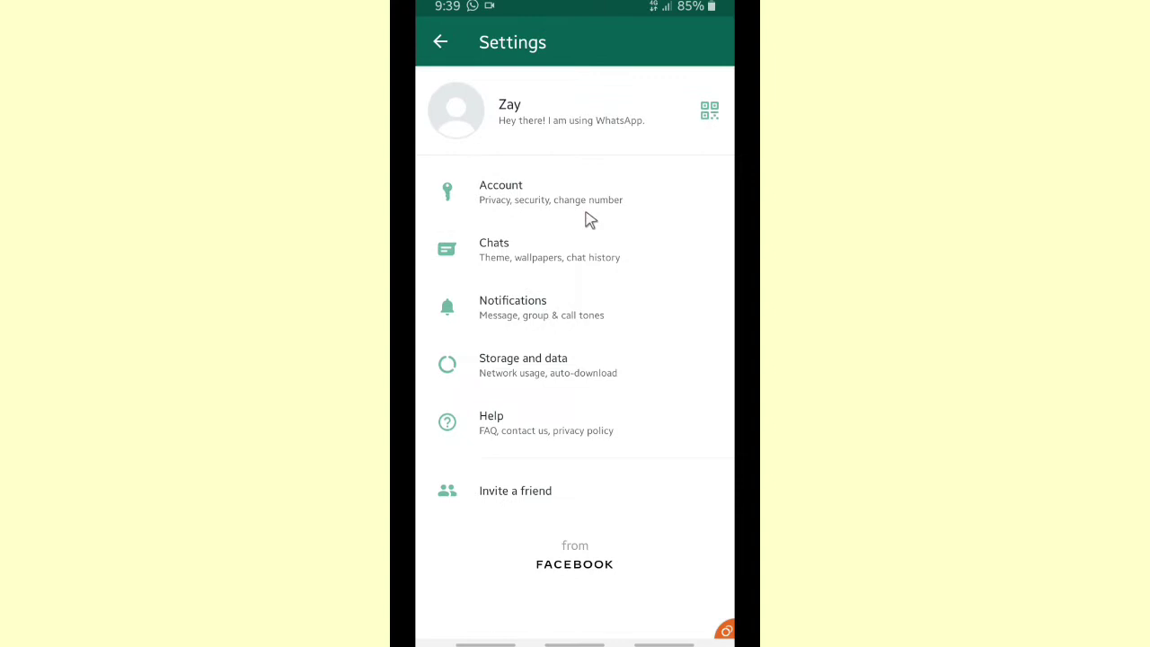
left_click(533, 368)
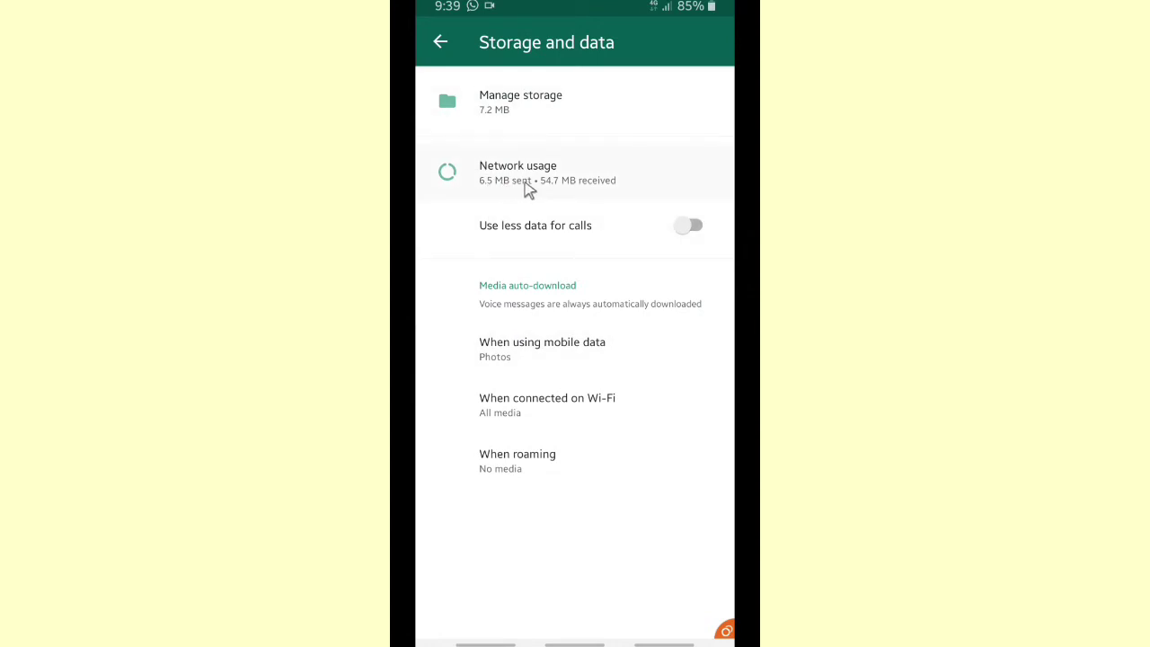
left_click(568, 185)
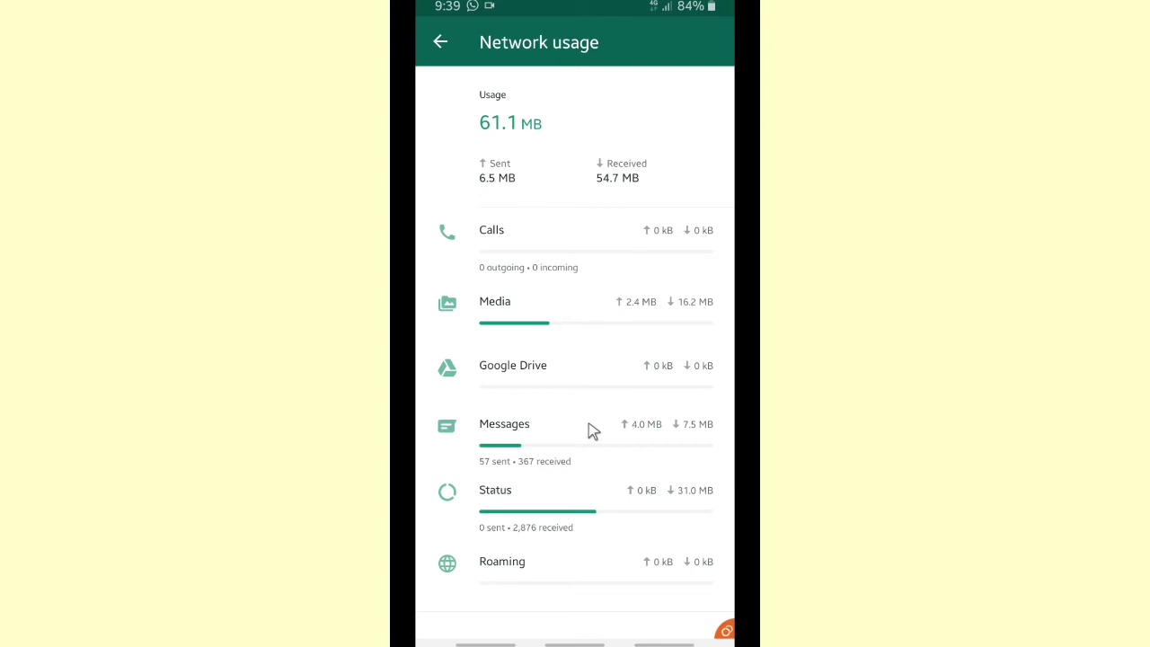
scroll(588, 431, "down", 2)
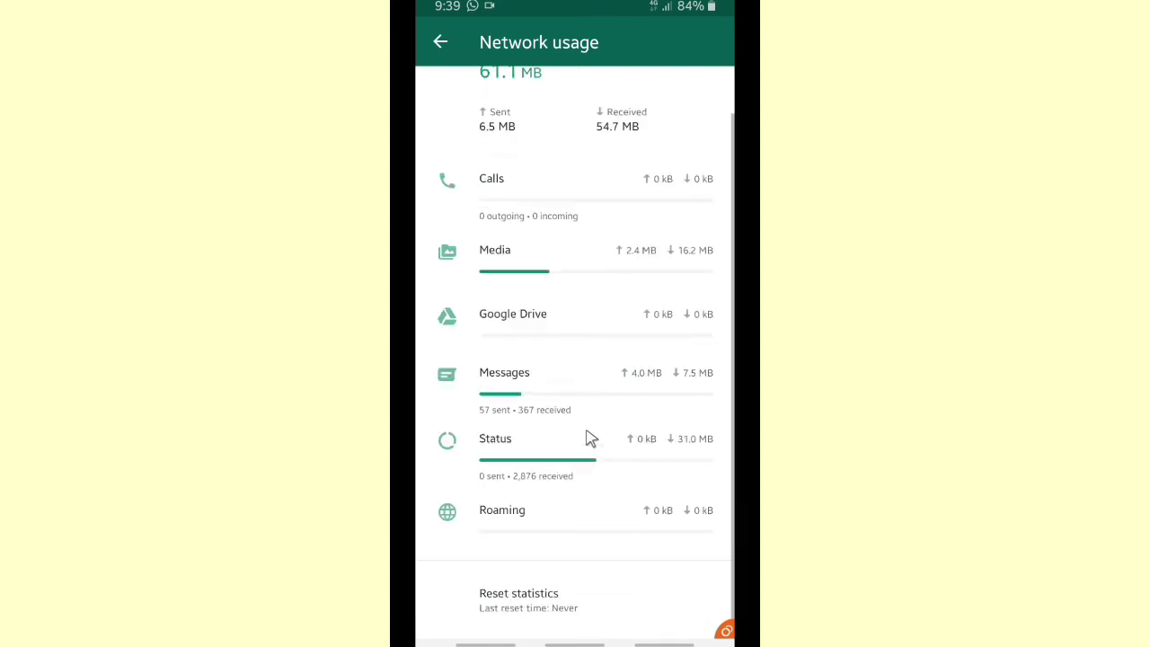
left_click(552, 609)
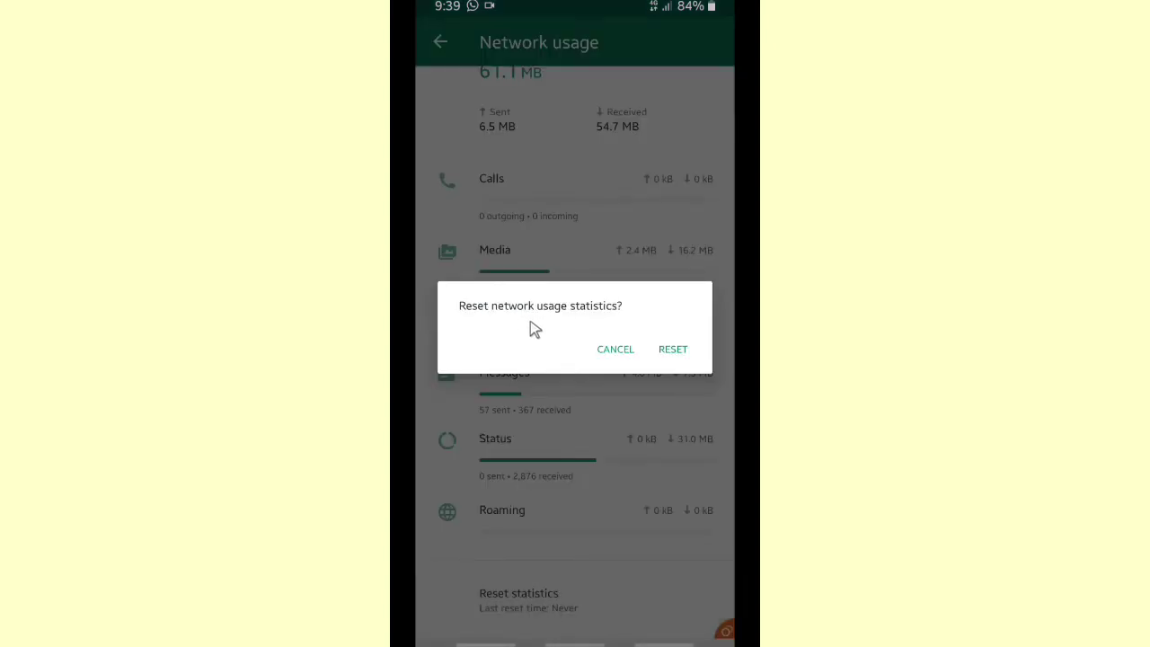
left_click(672, 355)
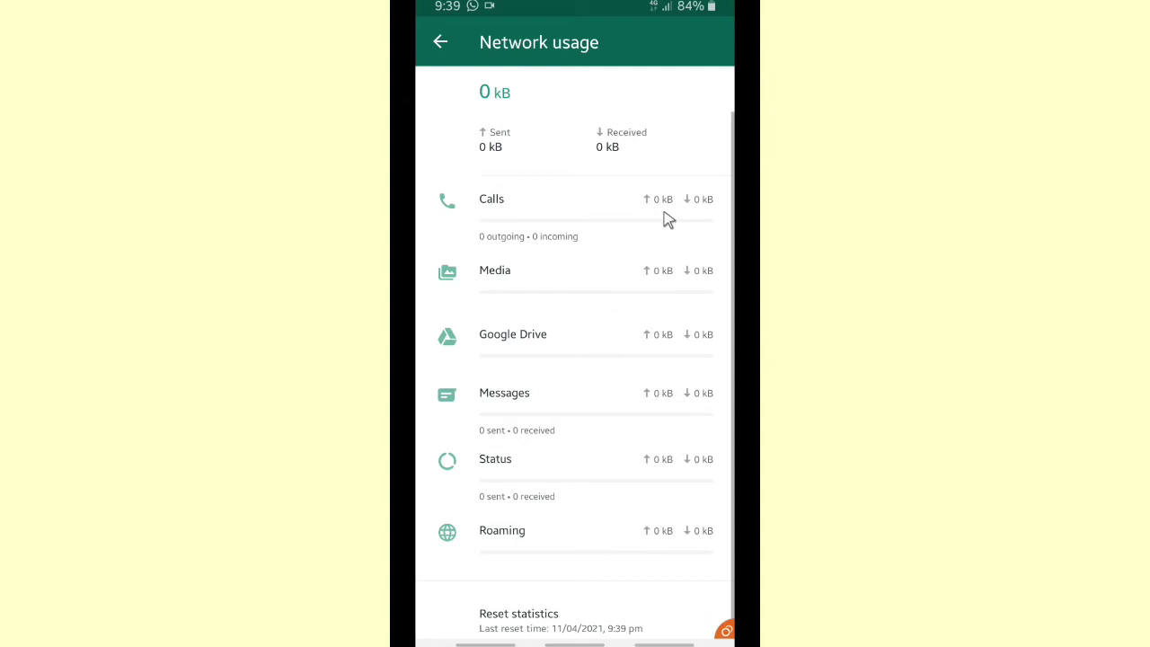
scroll(638, 467, "down", 1)
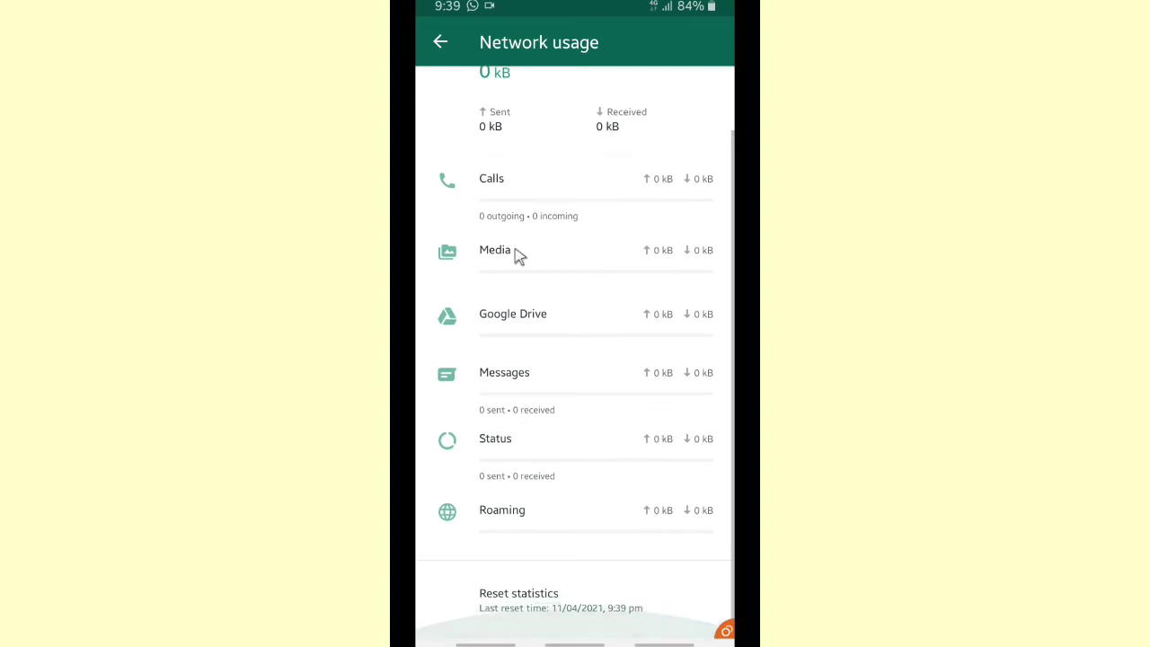
left_click(441, 45)
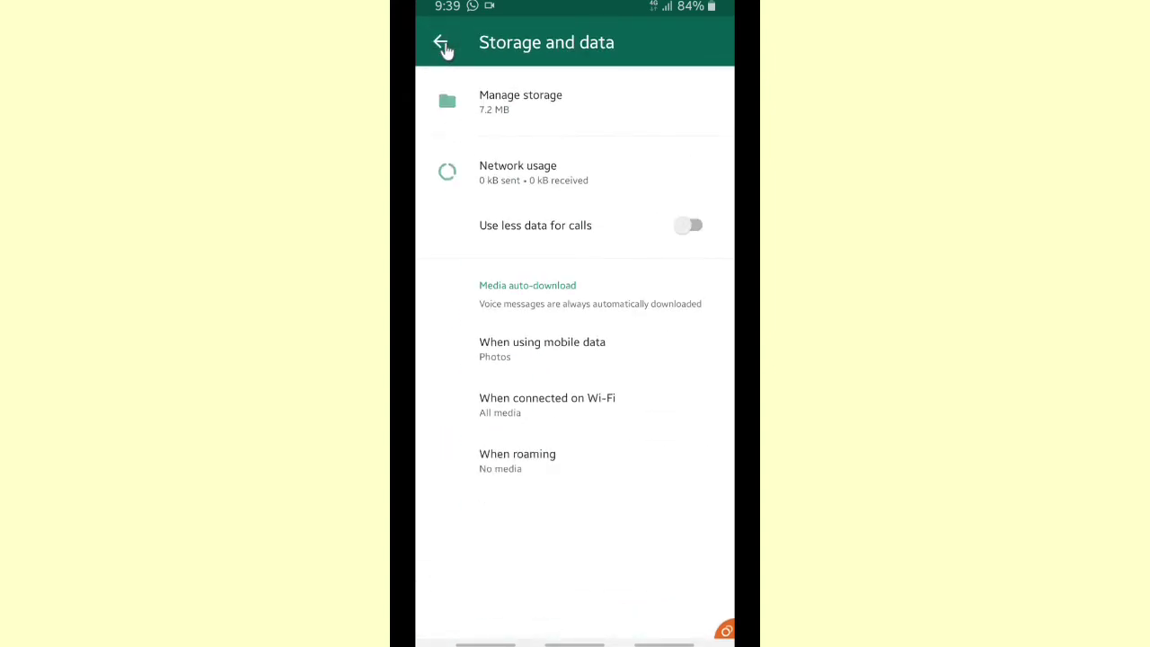
left_click(441, 45)
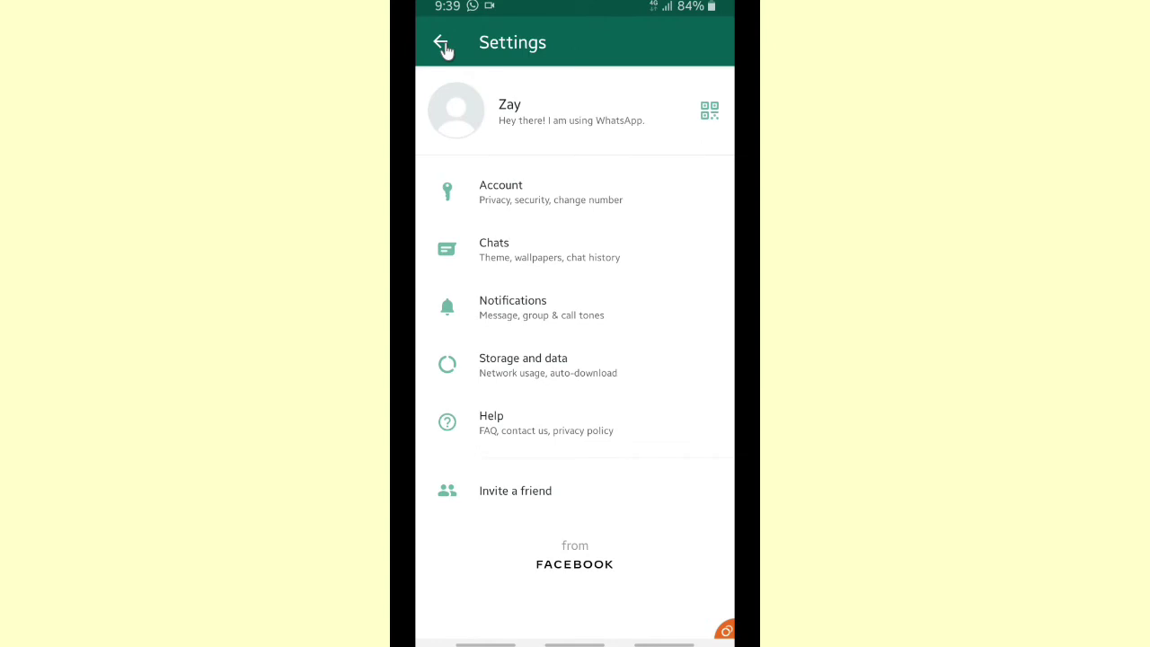
left_click(441, 45)
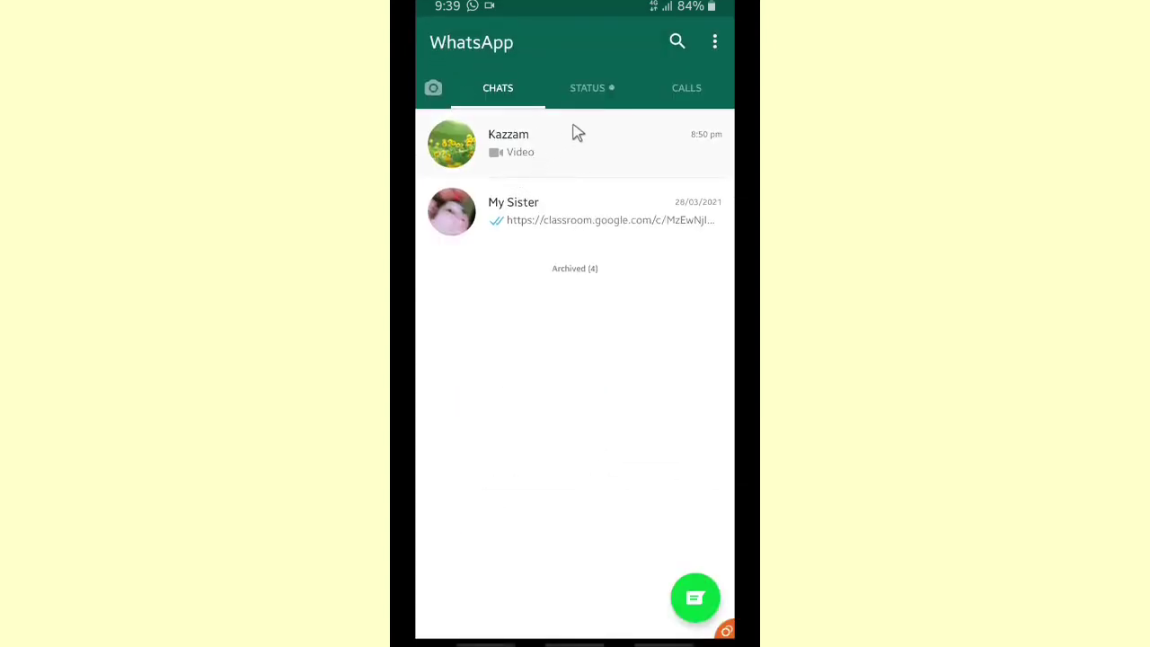
Step: Check that the photo, audio and video in the most recent chat are still available, and exit to the home screen
left_click(567, 141)
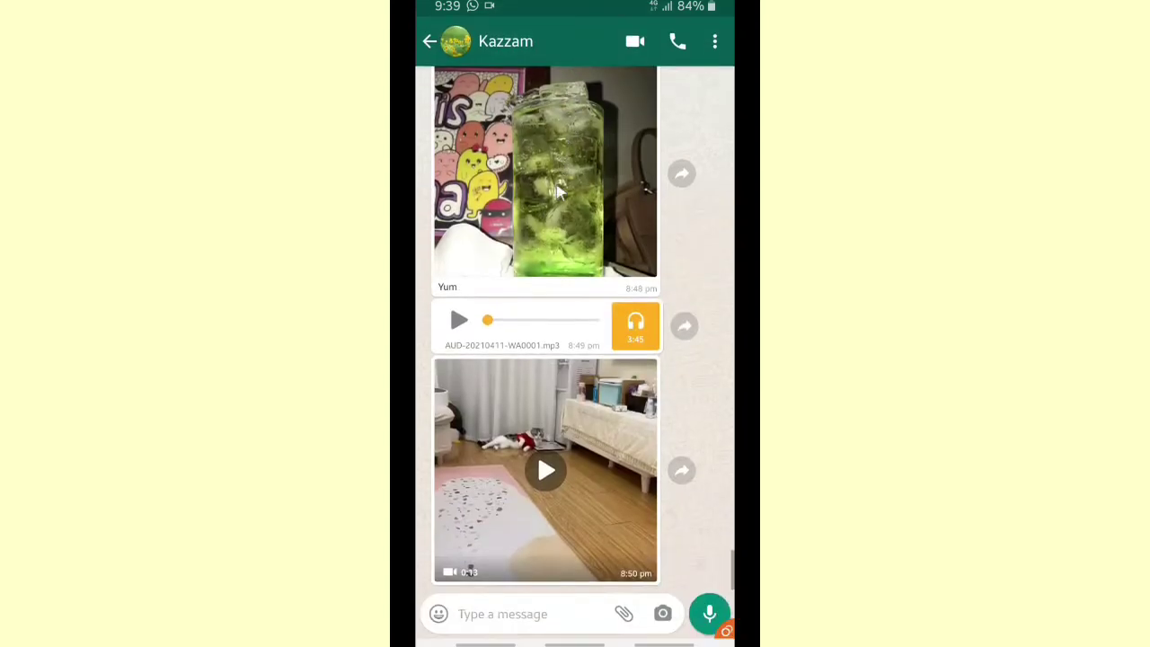
left_click(543, 191)
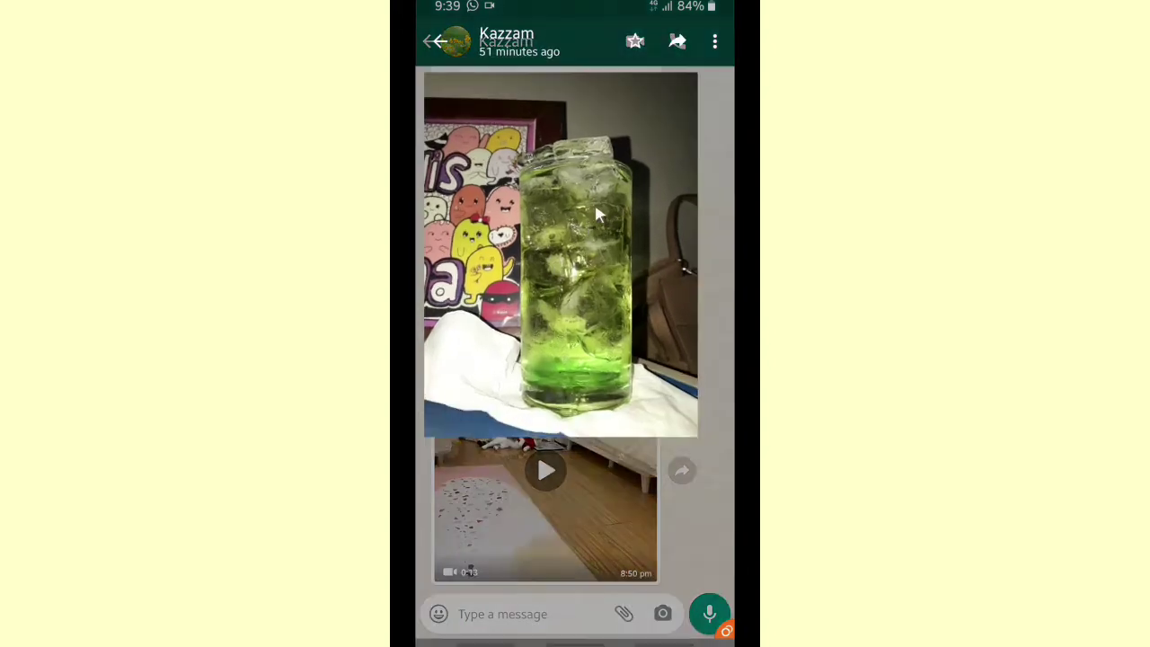
left_click_drag(682, 252, 416, 282)
left_click_drag(693, 307, 418, 308)
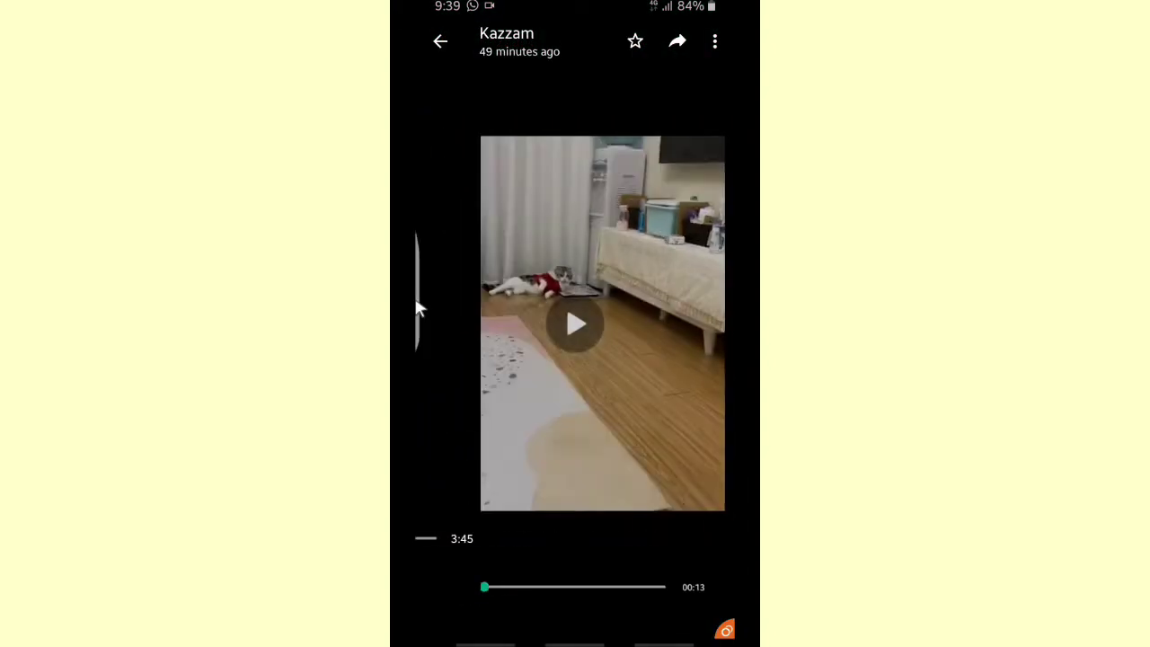
key("Escape")
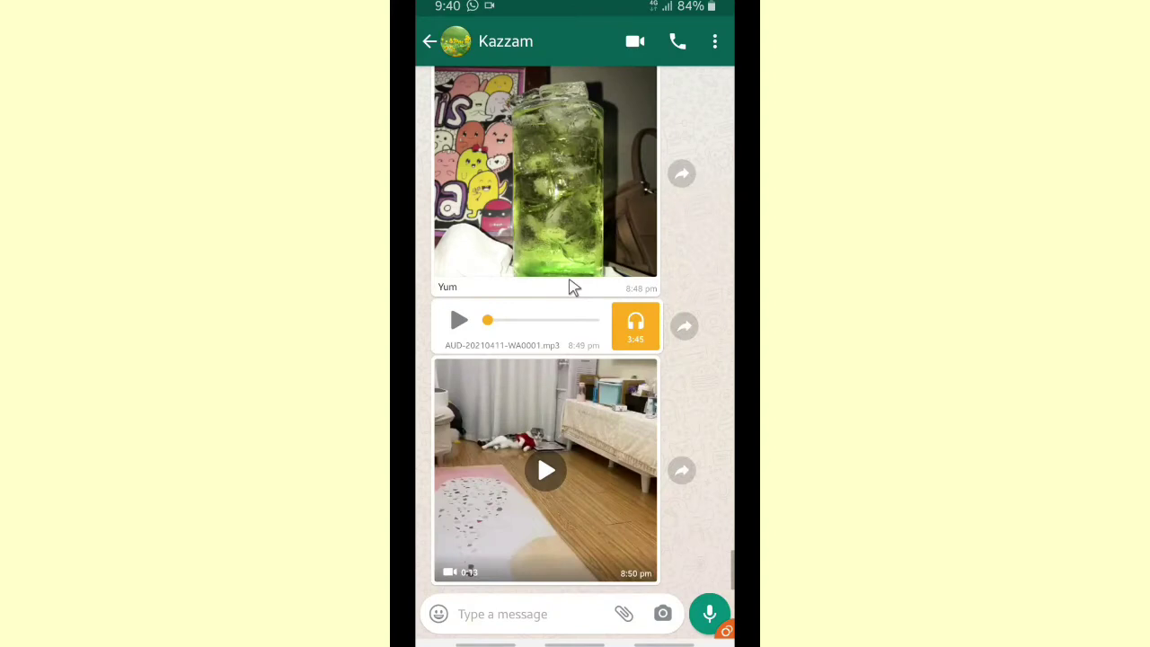
key("Escape")
key("Escape")
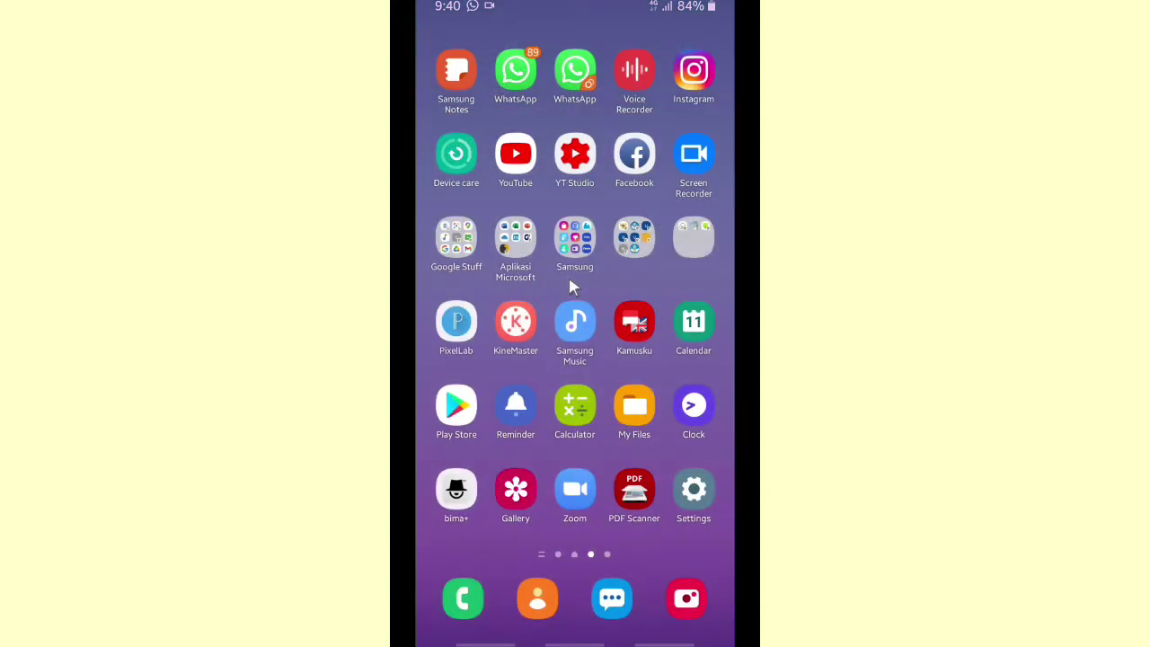
Step: Switch to Gallery, view the drink photo and the video in the WhatsApp Video album, and return to the home screen
left_click(518, 489)
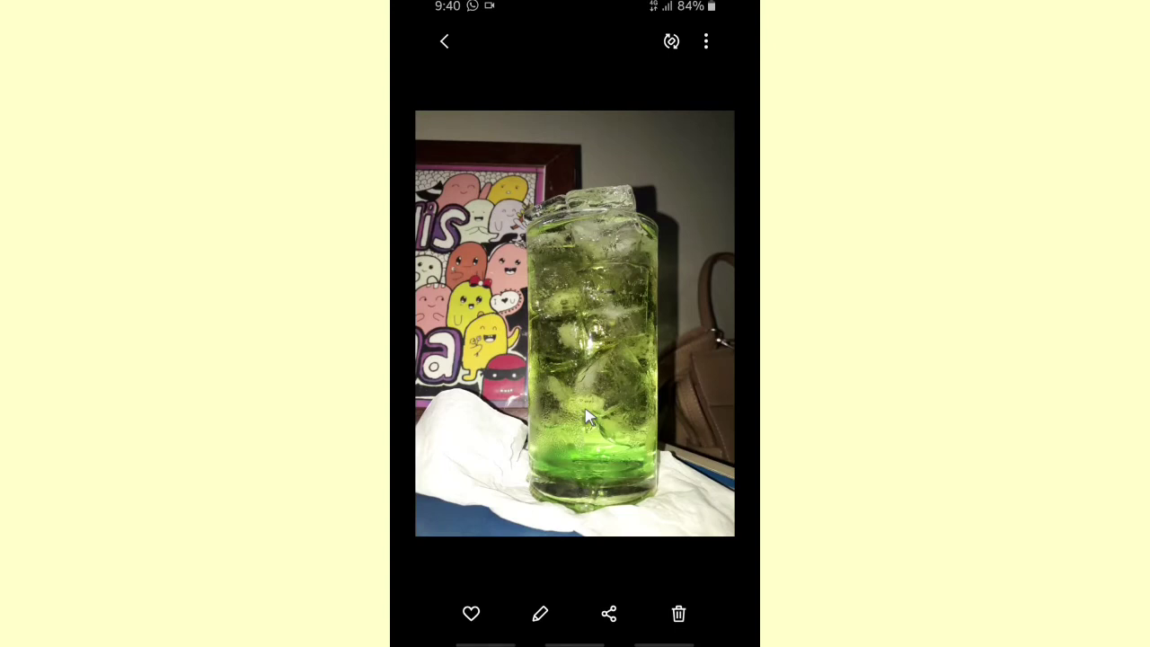
right_click(584, 416)
right_click(584, 416)
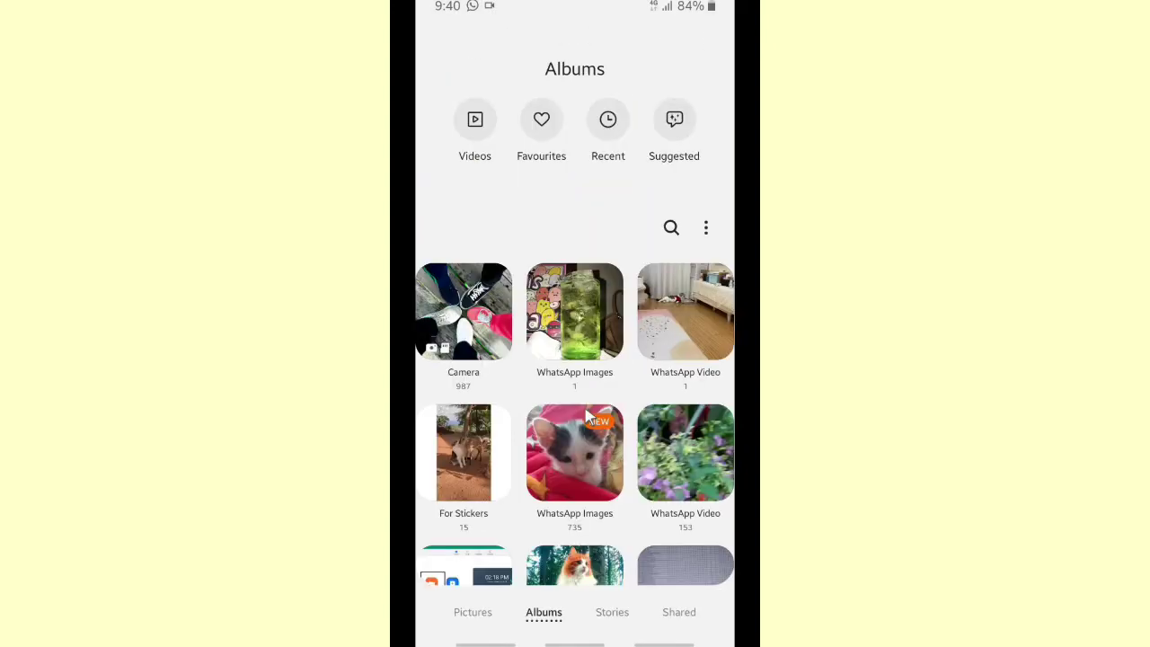
left_click(696, 335)
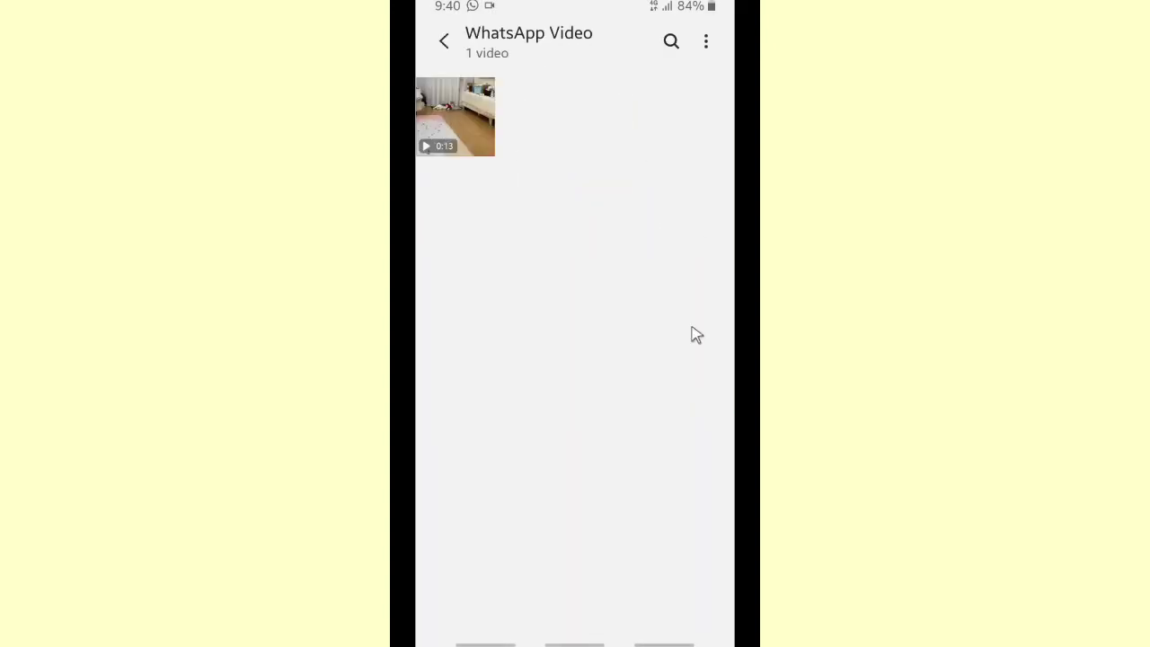
left_click(463, 120)
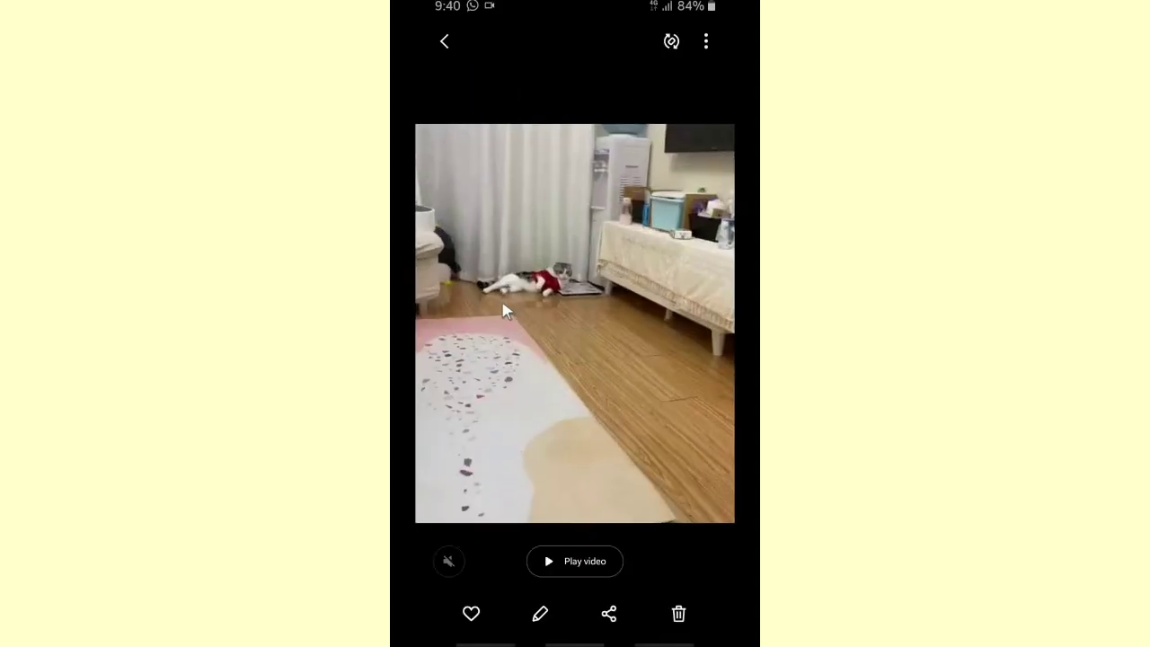
right_click(580, 312)
right_click(580, 313)
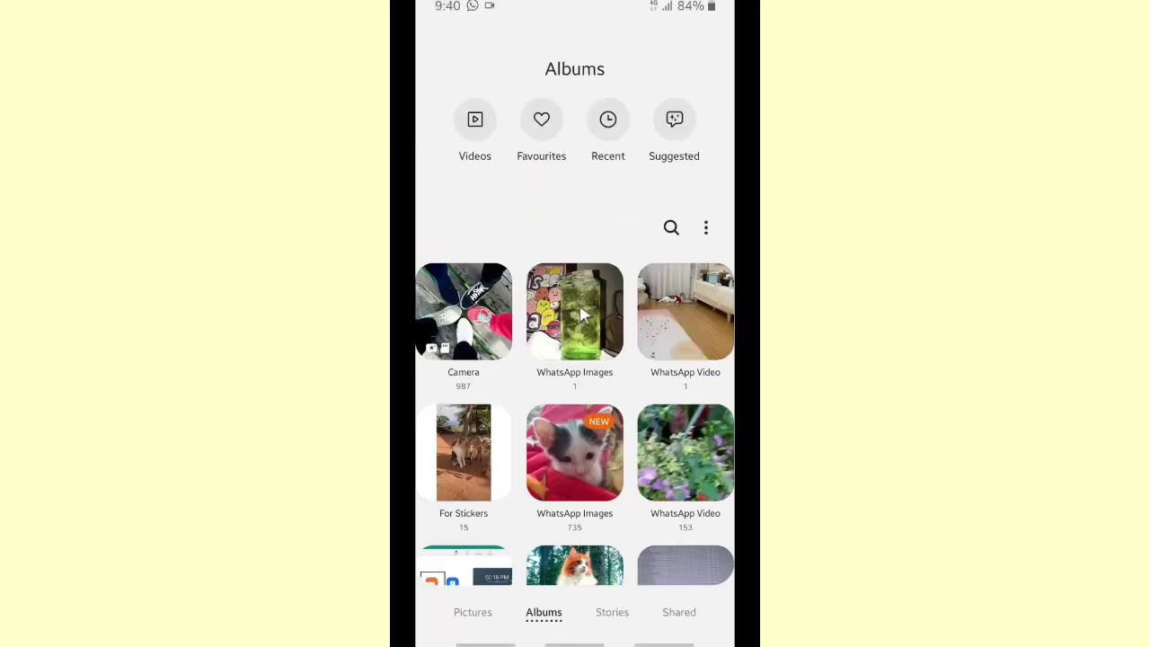
right_click(580, 313)
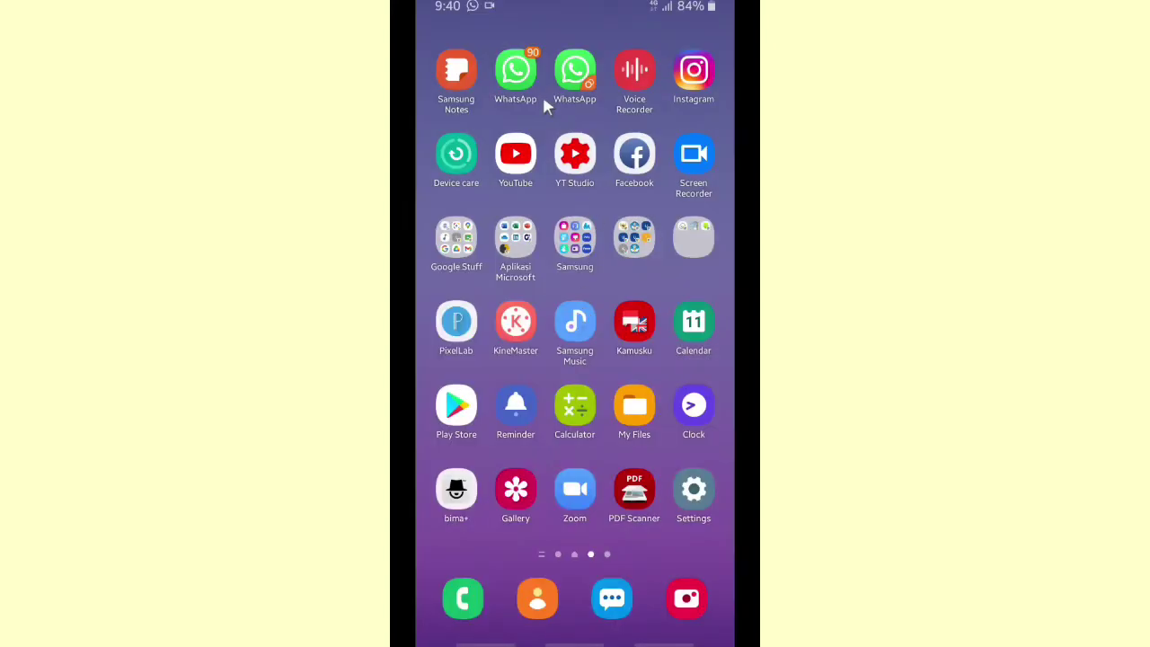
Step: Switch back to the second WhatsApp, review its network usage statistics in the storage and data settings, and leave the page
left_click(575, 70)
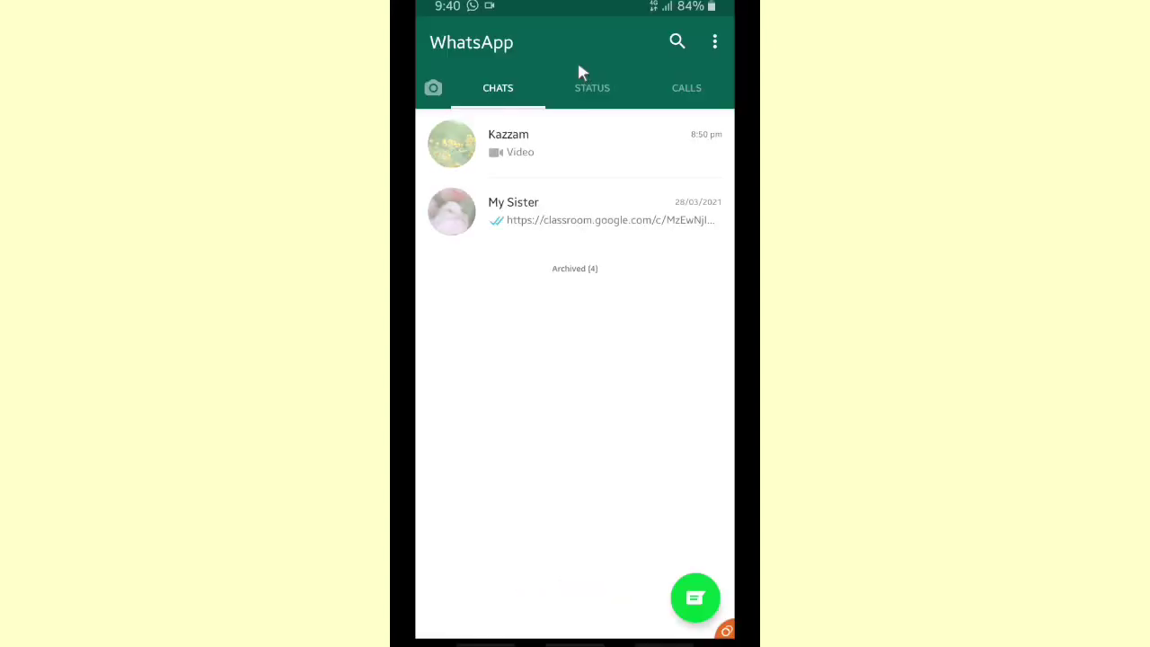
left_click(716, 35)
left_click(602, 210)
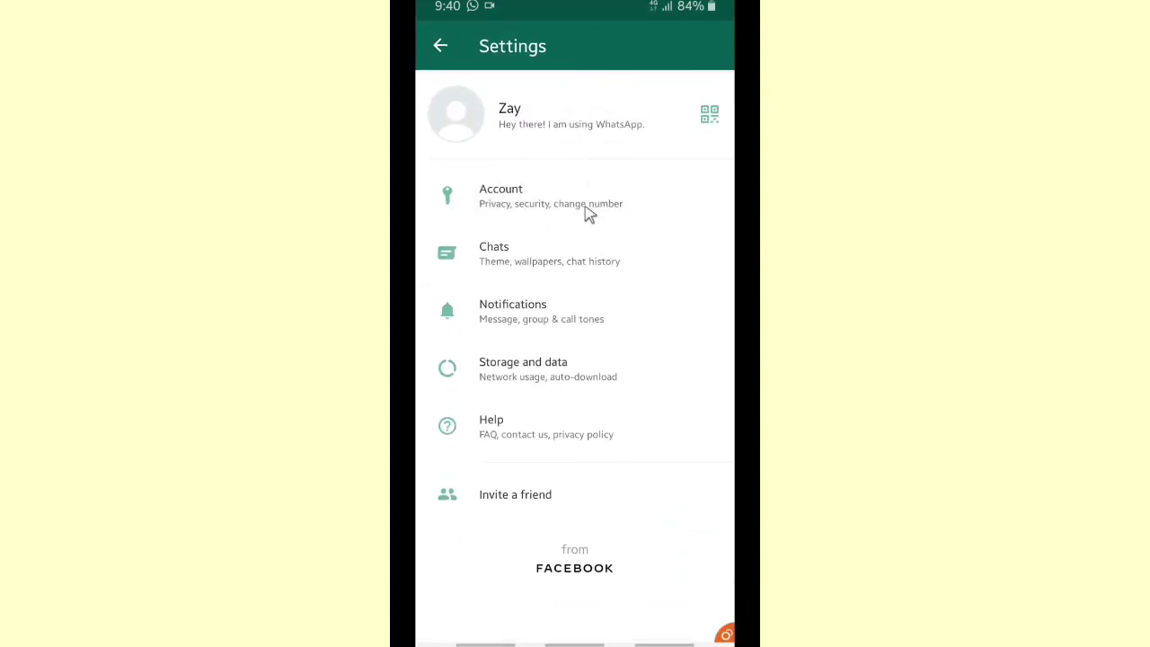
left_click(525, 356)
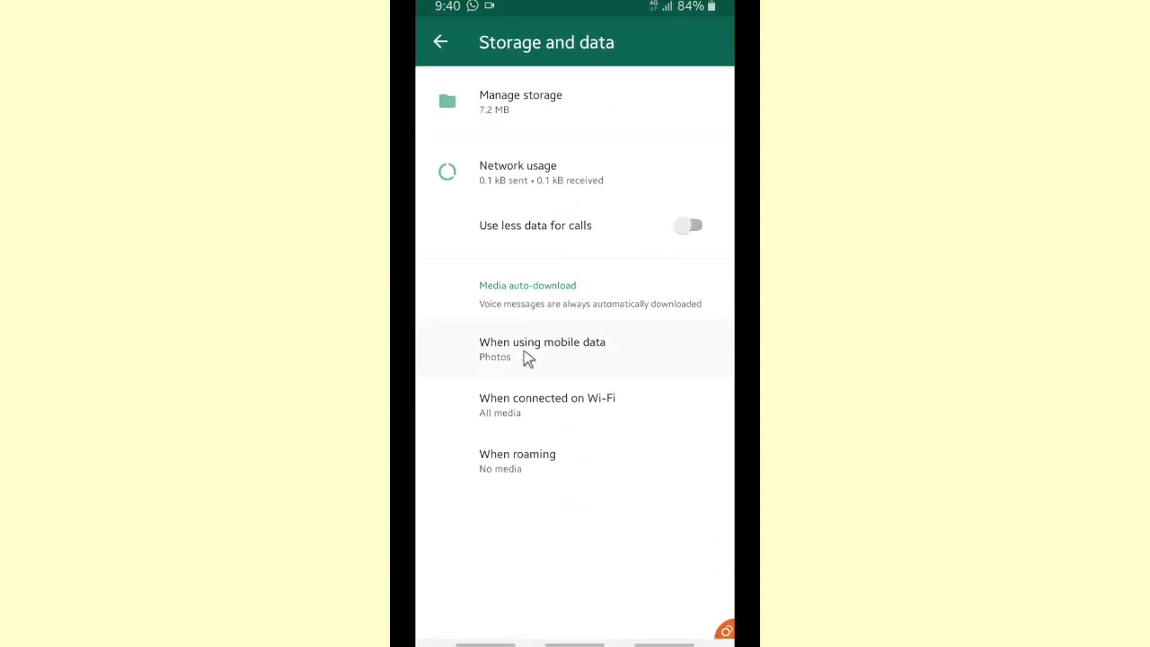
left_click(532, 180)
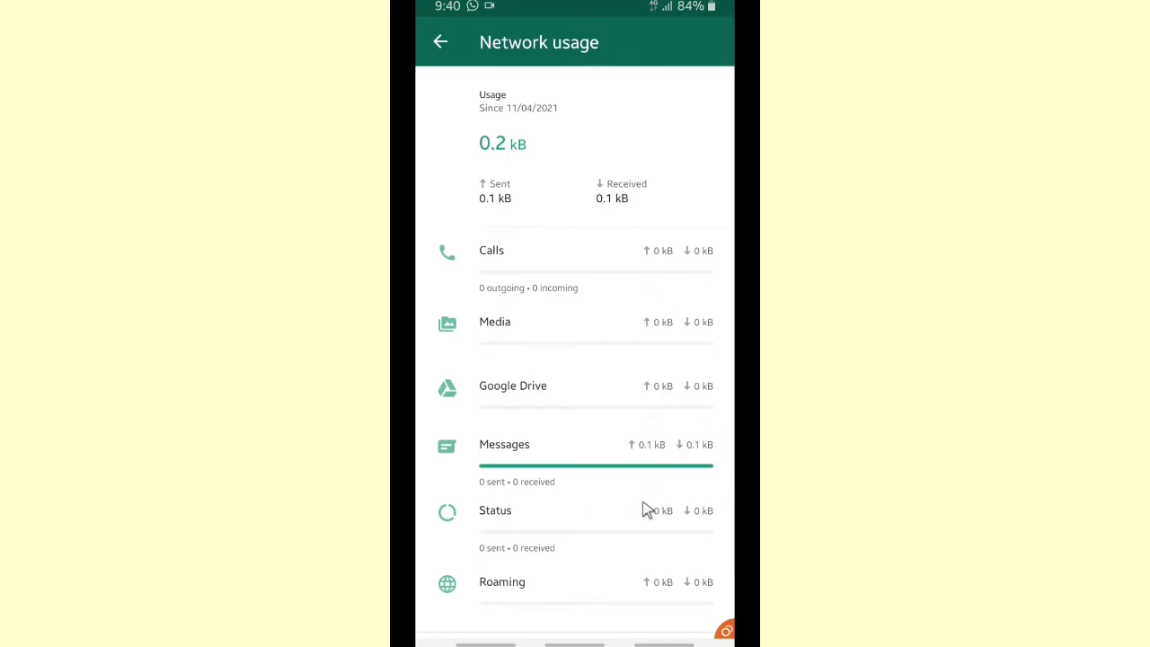
scroll(637, 404, "down", 2)
scroll(637, 406, "up", 3)
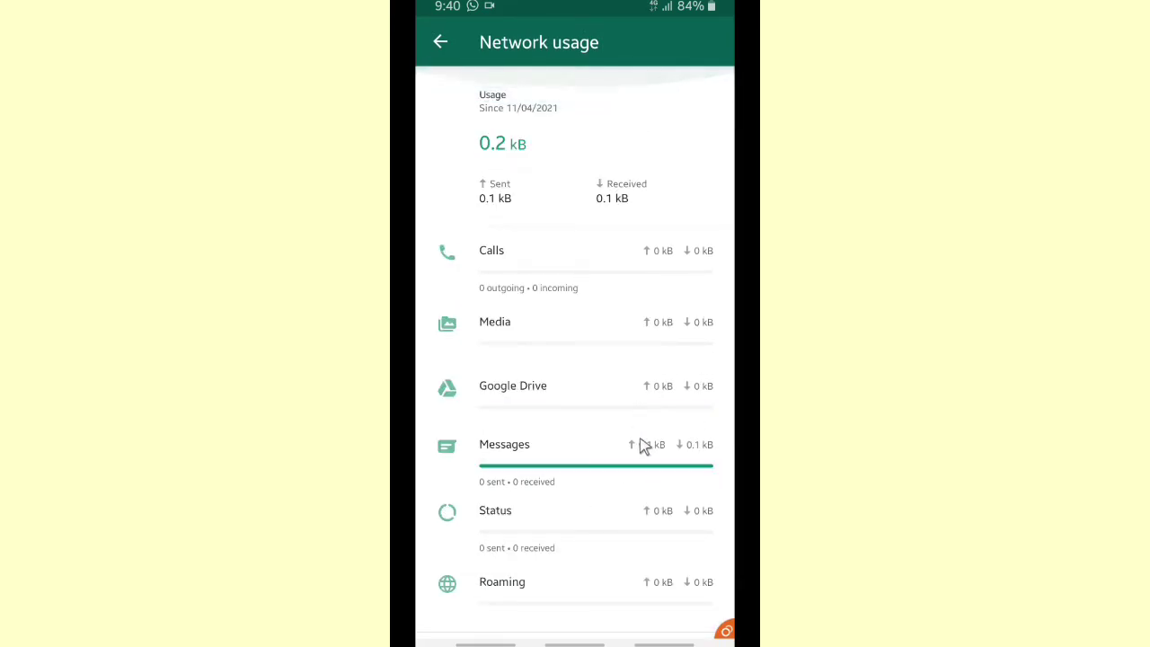
key("Escape")
key("Escape")
key("Escape")
key("Escape")
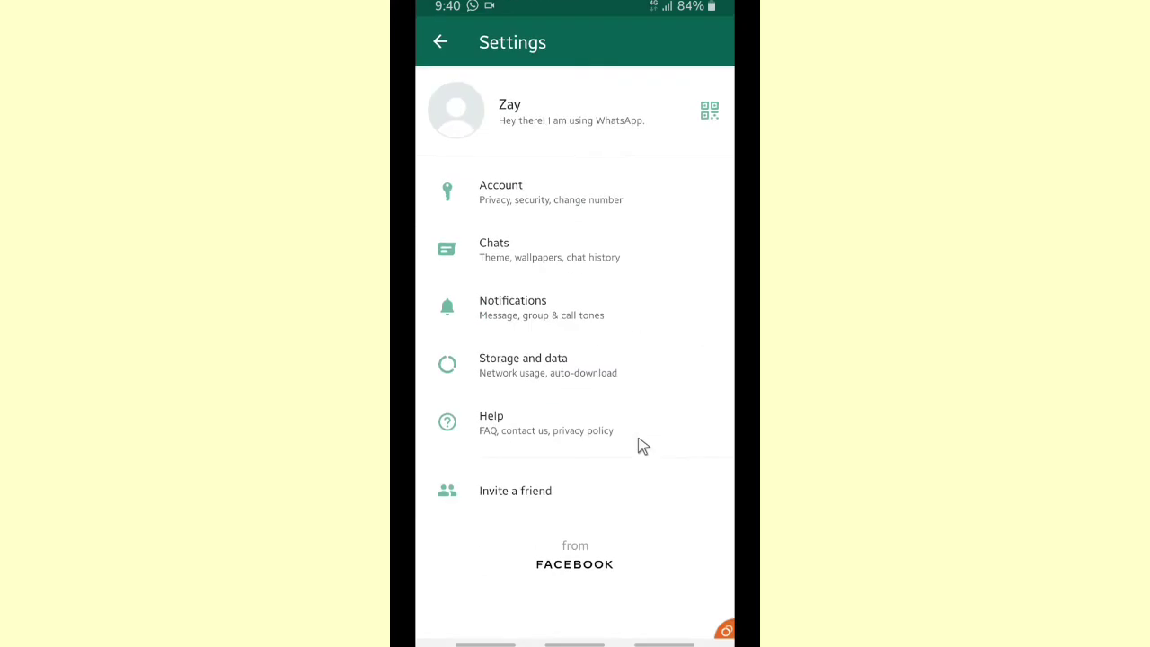